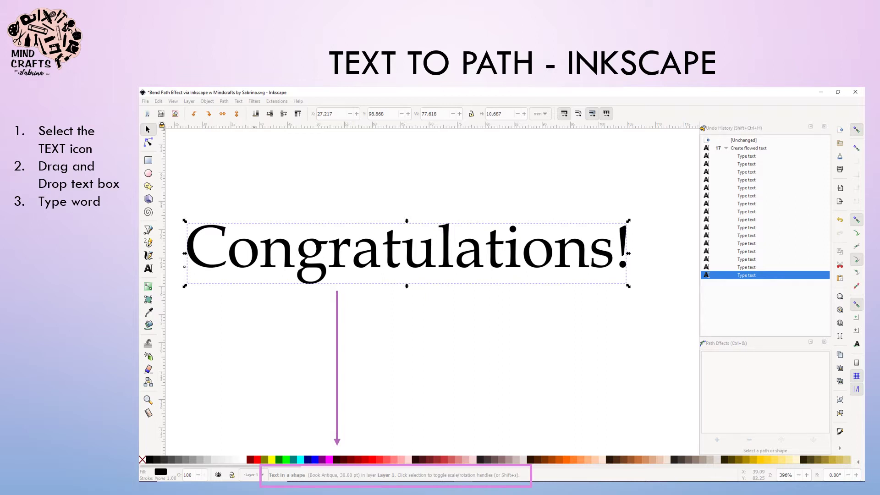
# Convert the "Congratulations!" text object to a path and ungroup it into separate letters.
pyautogui.hotkey('alt', 'p')
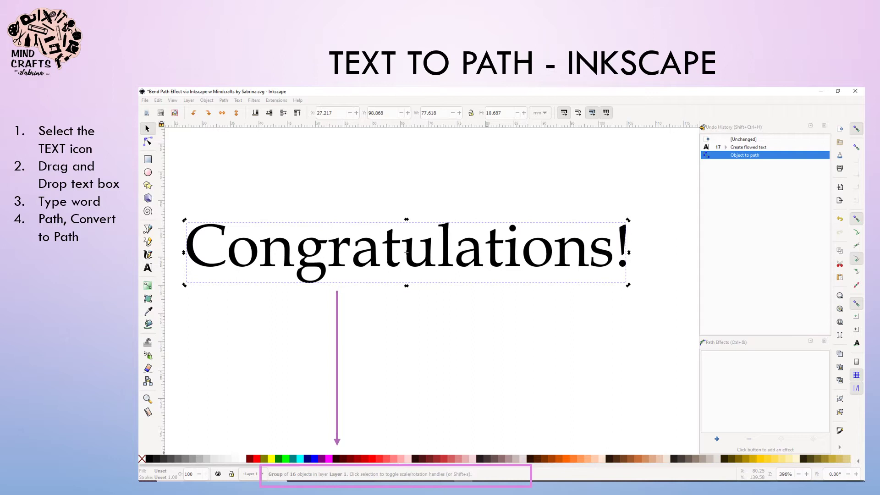
pyautogui.hotkey('alt', 'o')
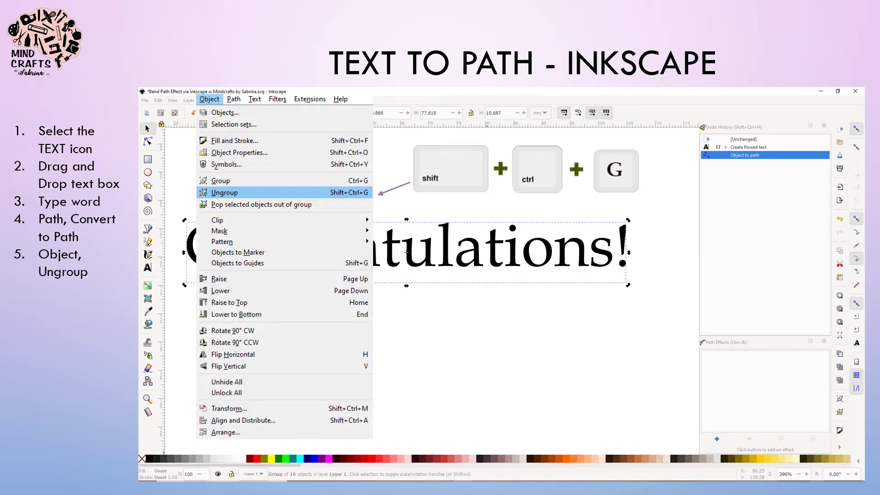
pyautogui.press('Return')
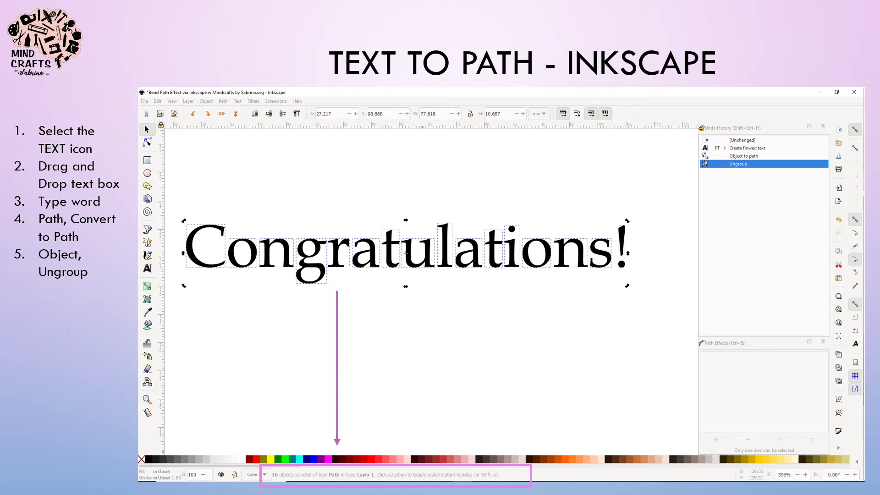
# Merge all the selected letter paths of "Congratulations!" into a single path with Union.
pyautogui.hotkey('alt', 'p')
pyautogui.press('Down')
pyautogui.press('Down')
pyautogui.press('Down')
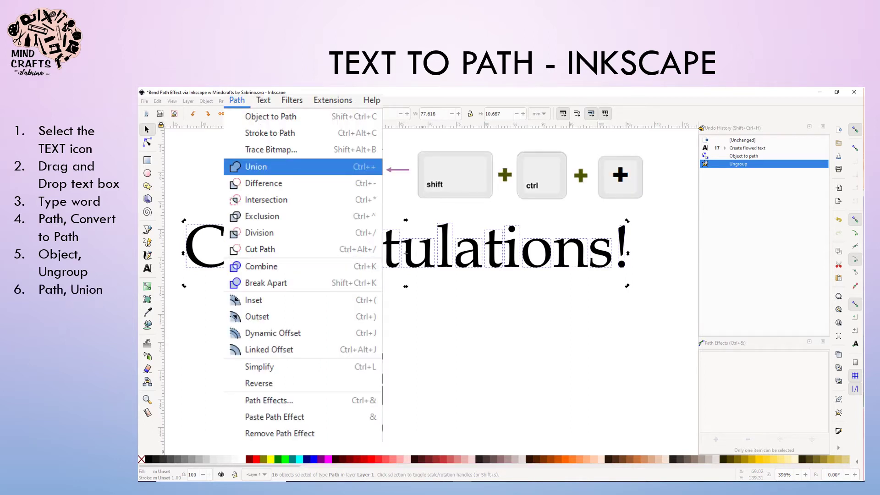
pyautogui.press('Return')
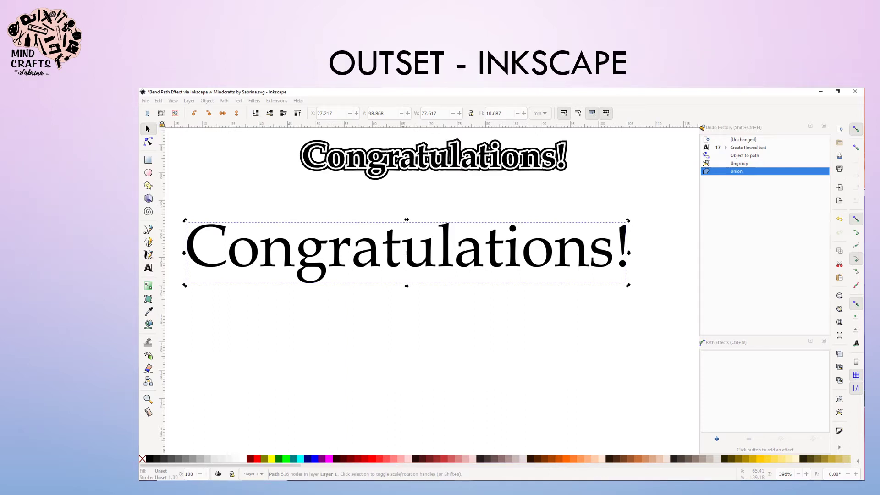
# Duplicate the merged text path, outset the copy and fill it light grey.
pyautogui.rightClick(304, 153)
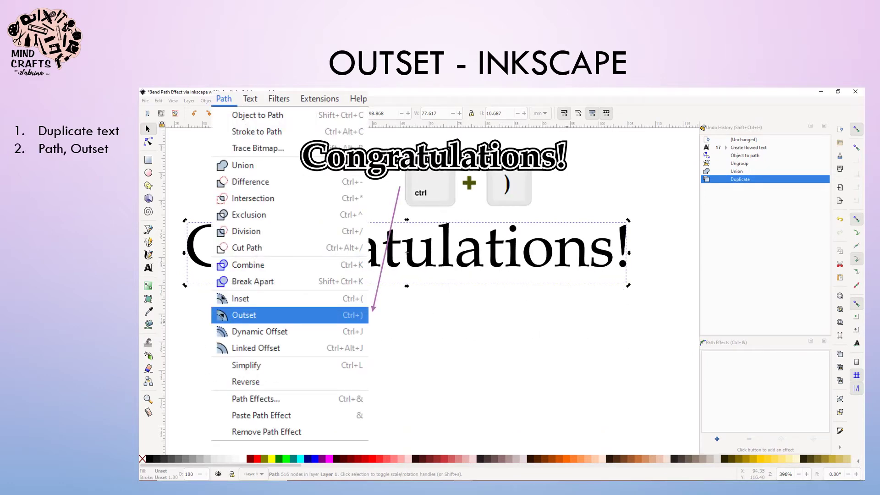
pyautogui.press('Return')
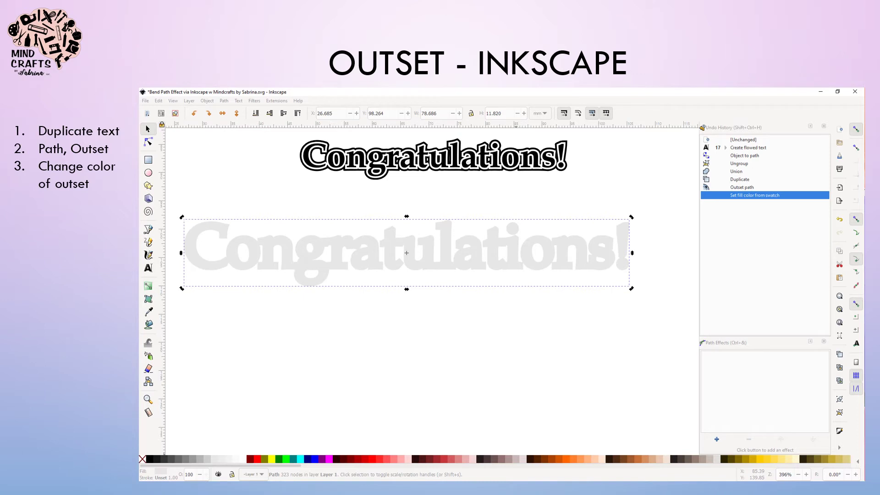
# Duplicate the grey outset as a black, further outset copy and lower it to the bottom of the stack.
pyautogui.rightClick(305, 151)
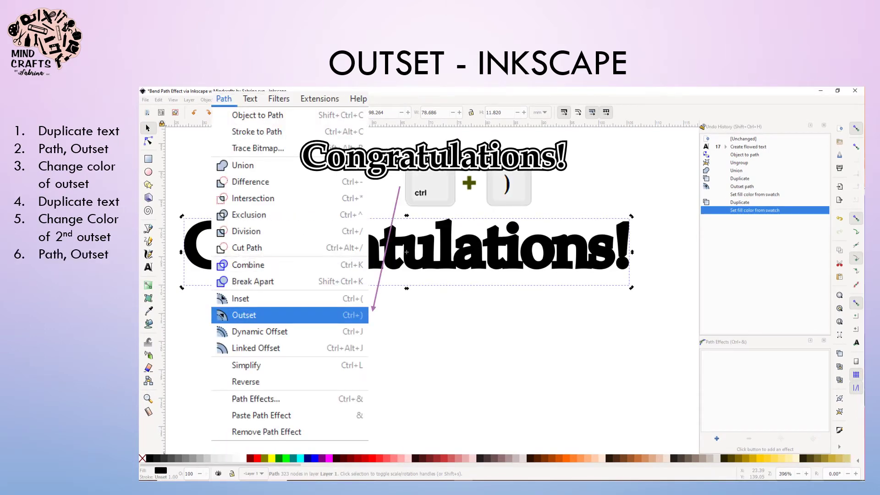
pyautogui.hotkey('ctrl', ')')
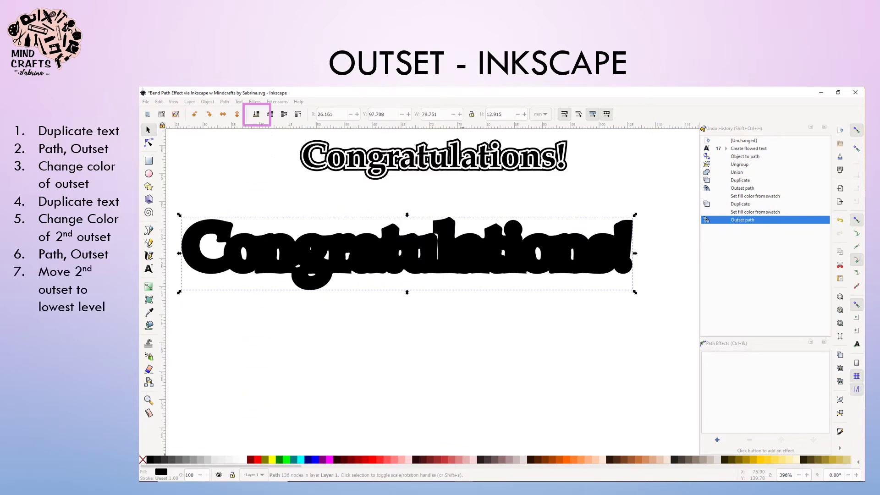
pyautogui.press('End')
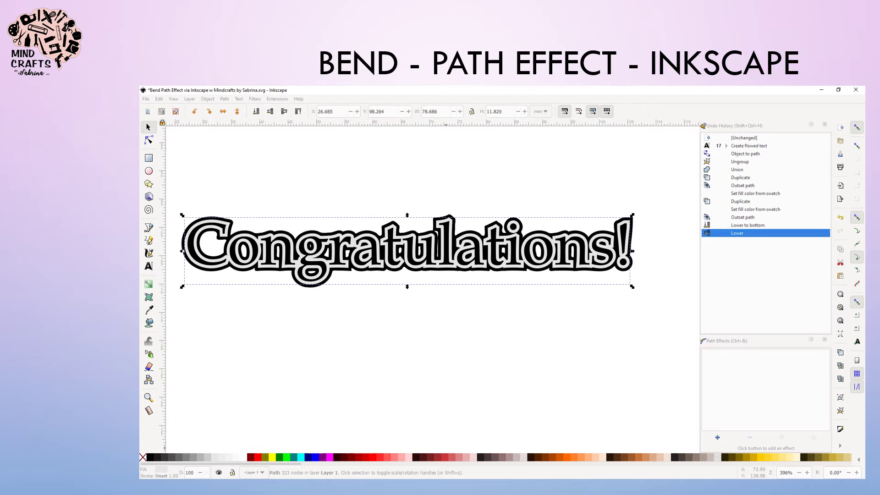
# Select all three layered text paths and group them.
pyautogui.hotkey('ctrl', 'a')
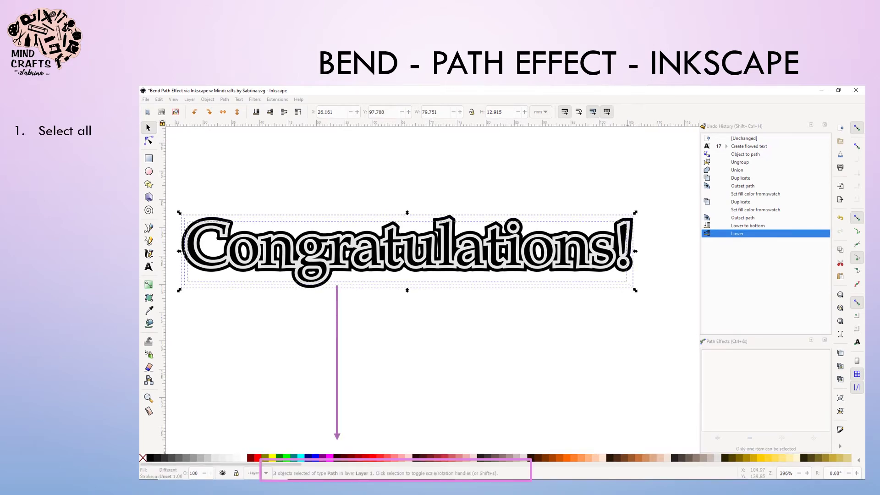
pyautogui.hotkey('alt', 'o')
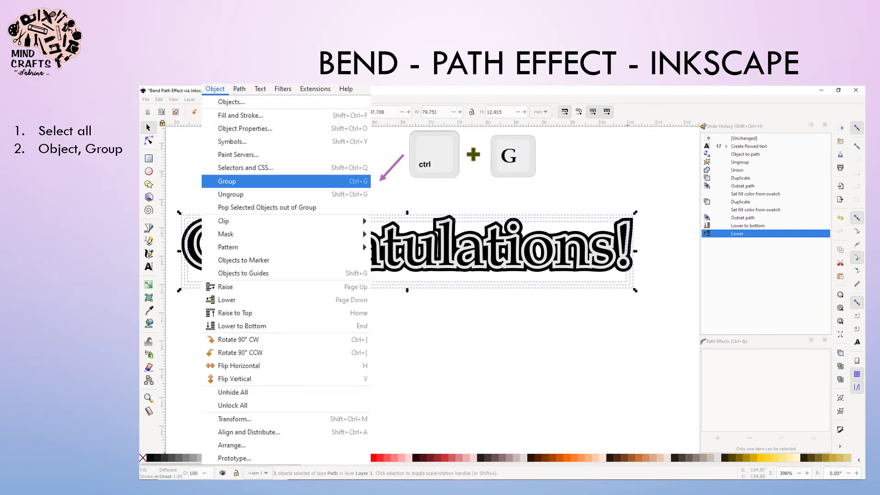
pyautogui.hotkey('ctrl', 'g')
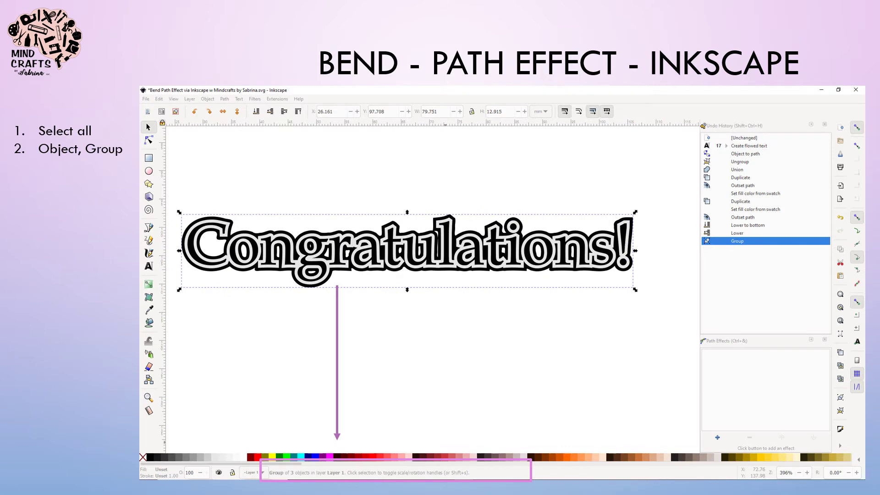
# Add a Bend path effect to the grouped text.
pyautogui.hotkey('alt', 'p')
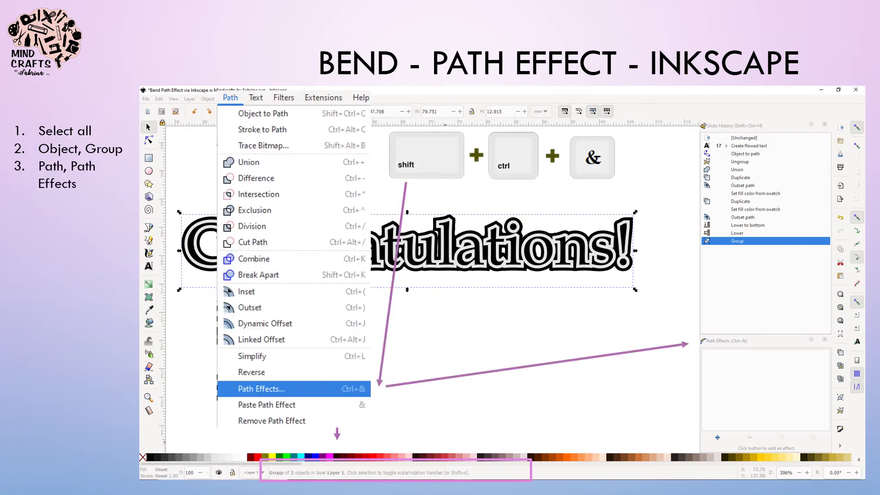
pyautogui.press('Return')
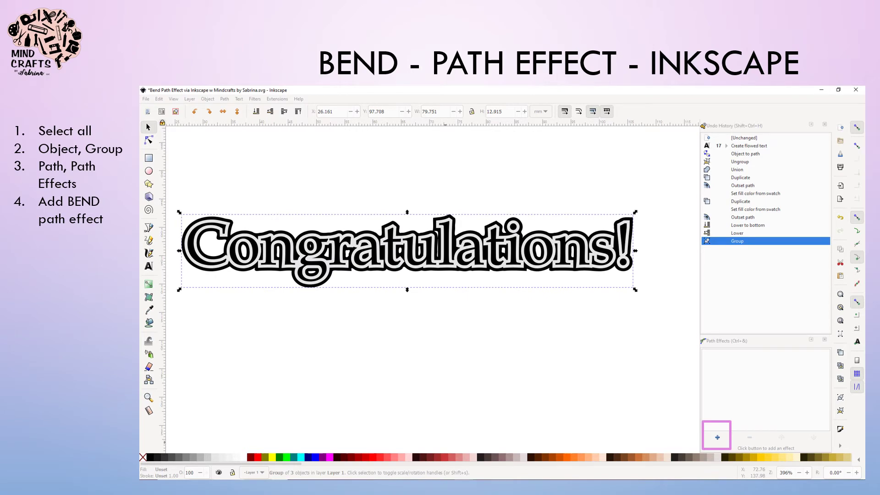
pyautogui.press('Return')
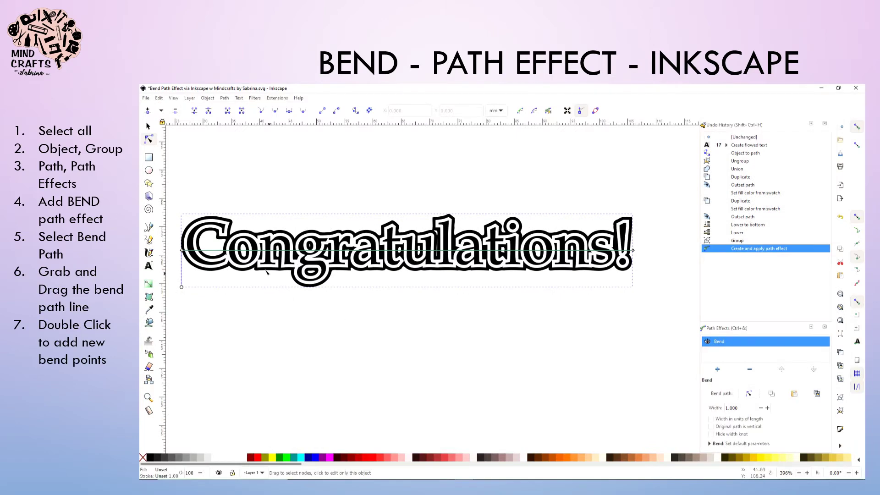
# Arch the bend path upward, add a node on it near the "gr" letters and pull that node below the baseline.
pyautogui.moveTo(240, 258); pyautogui.dragTo(329, 220)
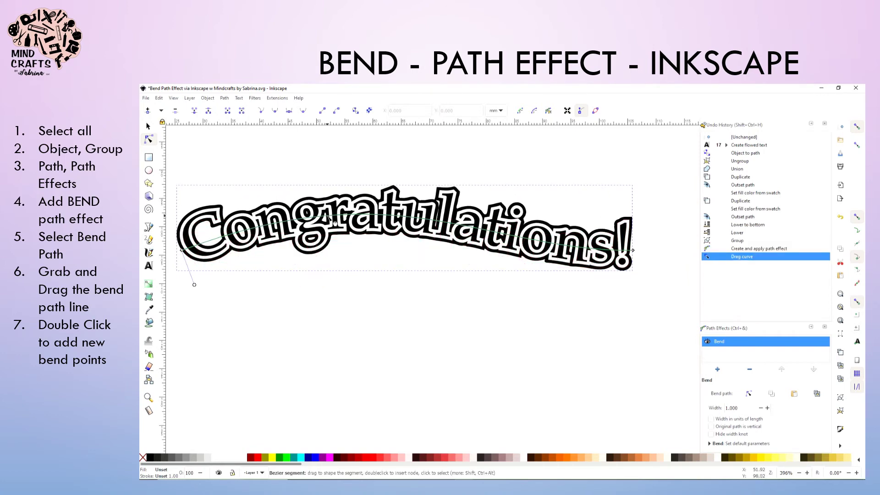
pyautogui.doubleClick(328, 219)
pyautogui.moveTo(329, 219); pyautogui.dragTo(341, 265)
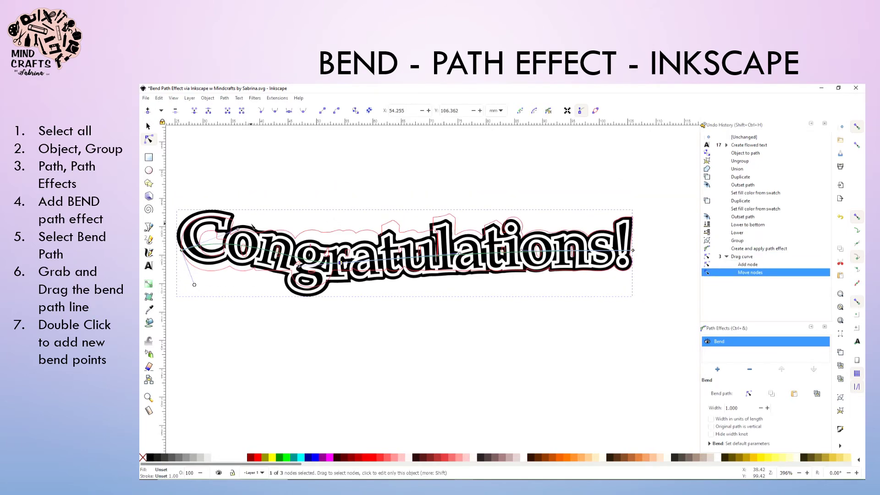
# Adjust the new node's handles to hump the bend path over "Con" and dip it under "tul".
pyautogui.moveTo(238, 228); pyautogui.dragTo(259, 215)
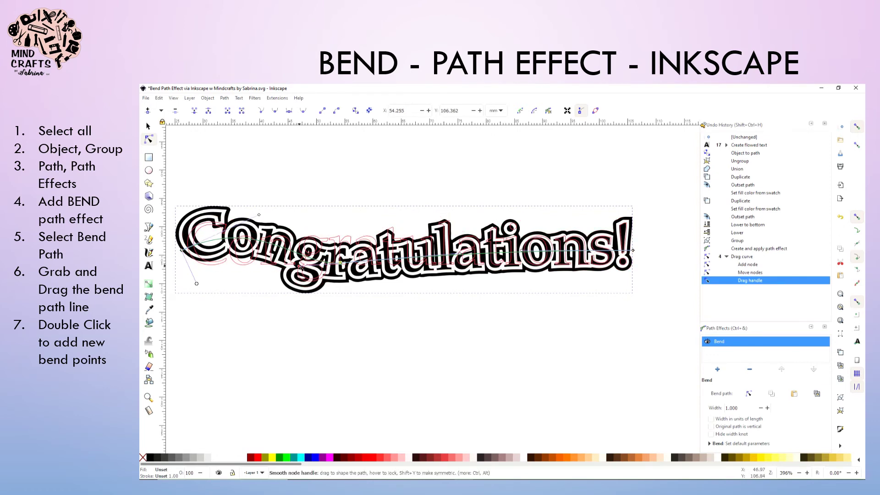
pyautogui.moveTo(298, 265); pyautogui.dragTo(292, 243)
pyautogui.moveTo(450, 309); pyautogui.dragTo(443, 323)
# Add a second node to the bend path near "ati" and reshape the curve so "ions" rises, completing the wave.
pyautogui.doubleClick(481, 280)
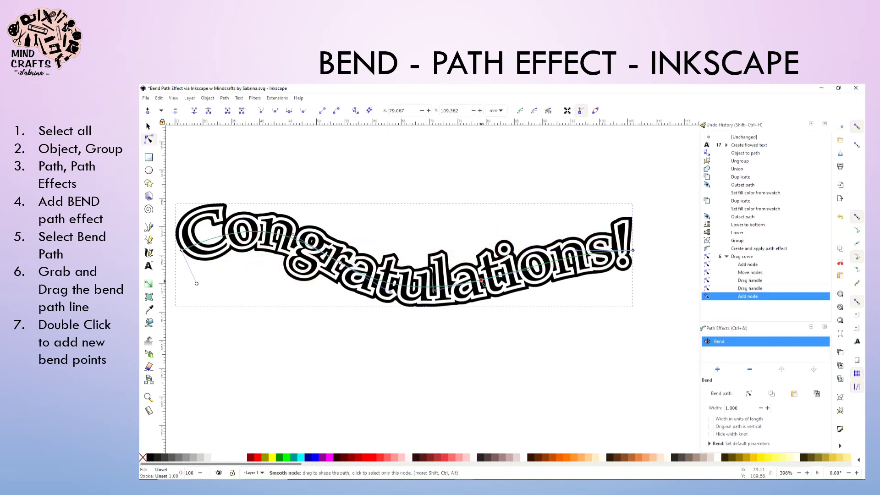
pyautogui.moveTo(434, 291); pyautogui.dragTo(414, 299)
pyautogui.moveTo(576, 249); pyautogui.dragTo(528, 225)
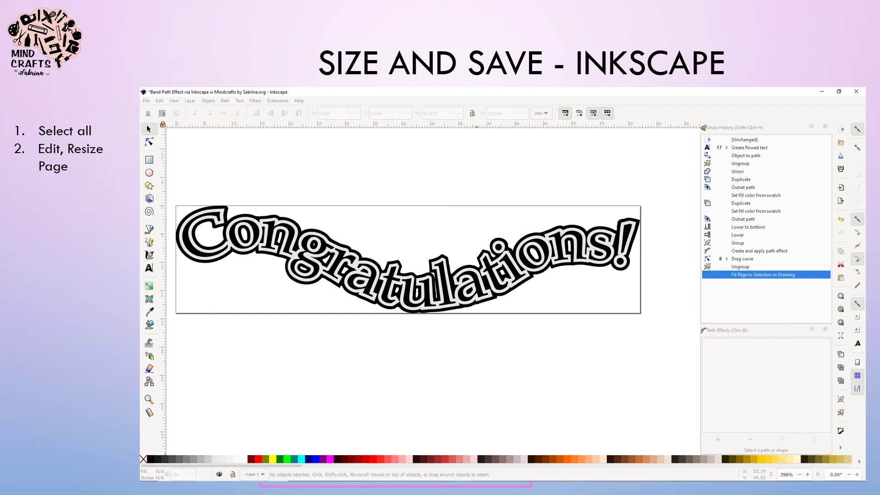
# Open the Save As dialog for the bent text drawing.
pyautogui.hotkey('shift', 'ctrl', 's')
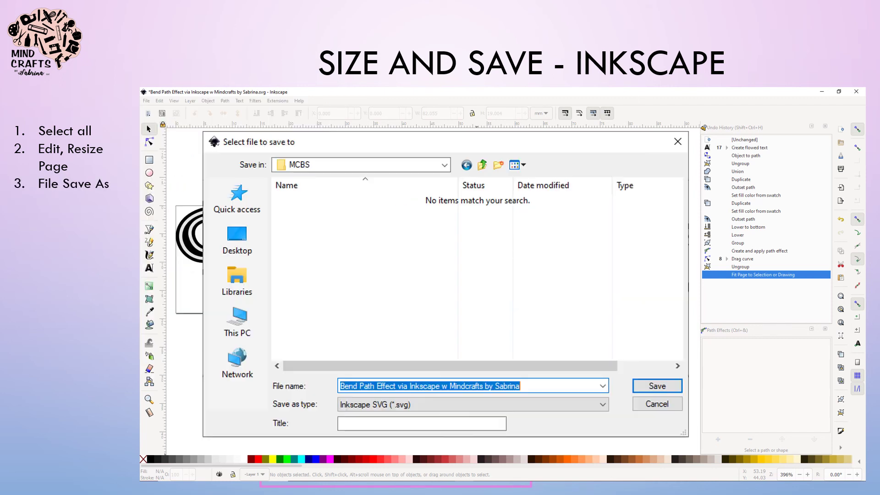